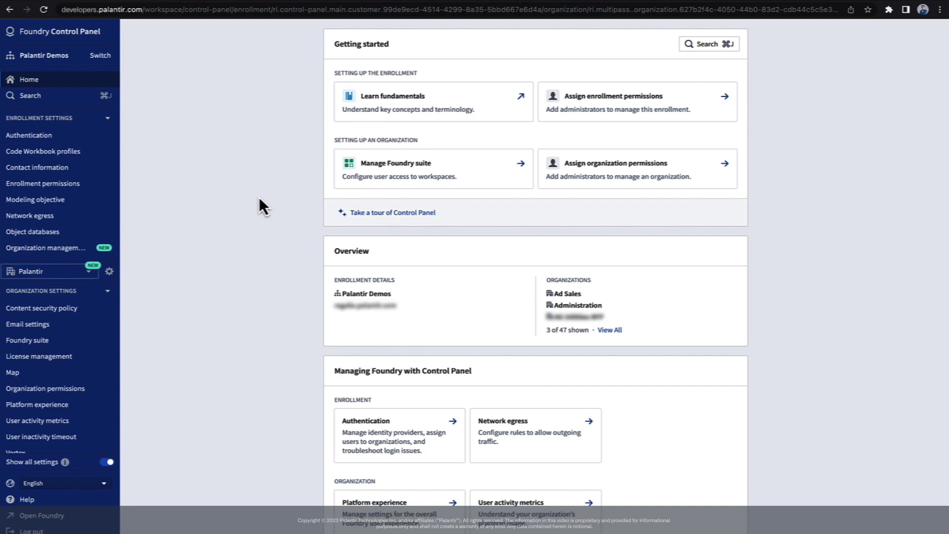
# Open Authentication settings and the Actions menu of the existing Demo User (Central Auth) provider
pyautogui.click(75, 140)
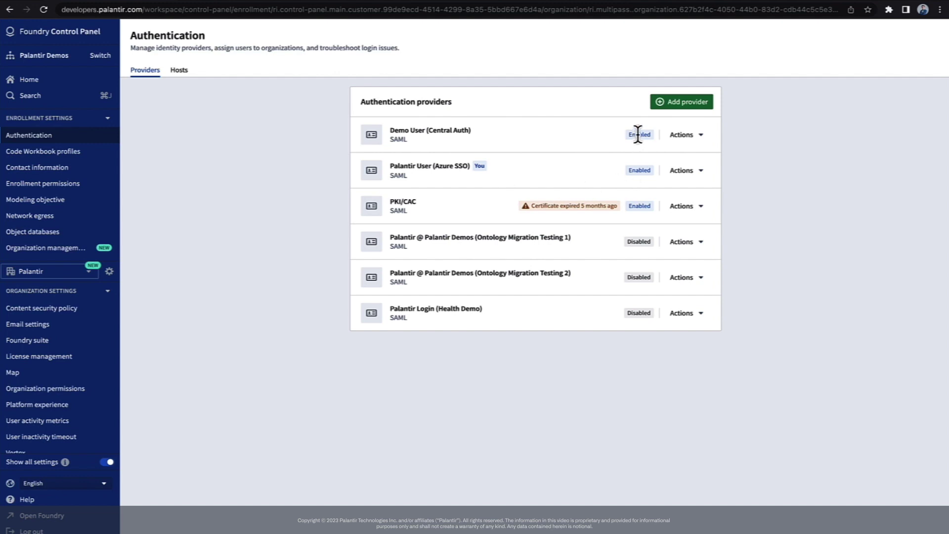
pyautogui.click(690, 140)
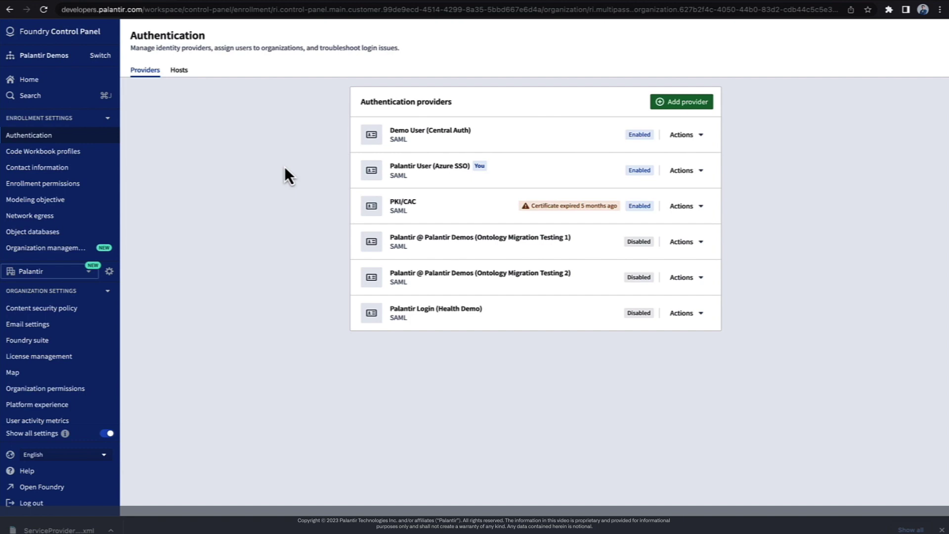
# Add a new authentication provider named 'Example SSO'
pyautogui.click(690, 105)
pyautogui.click(467, 270)
pyautogui.write('Example SSO')
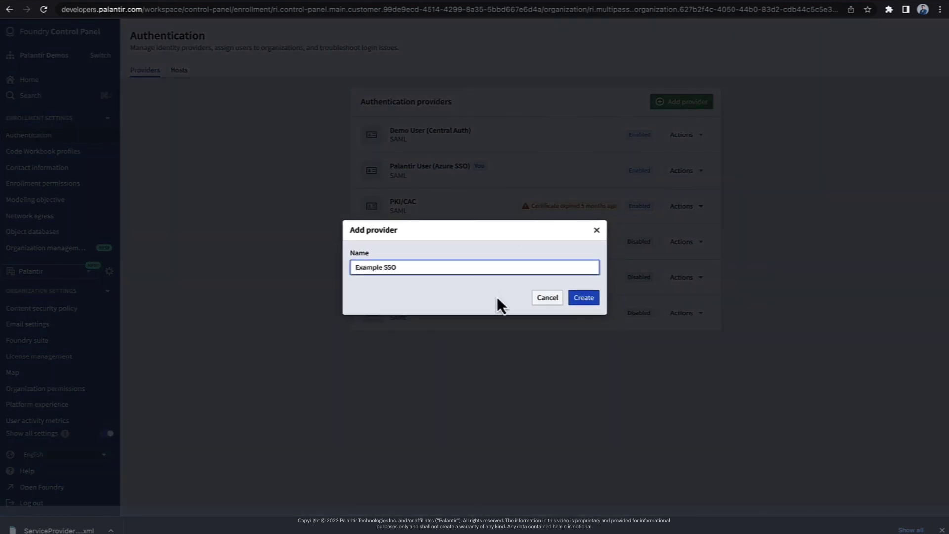
pyautogui.click(583, 298)
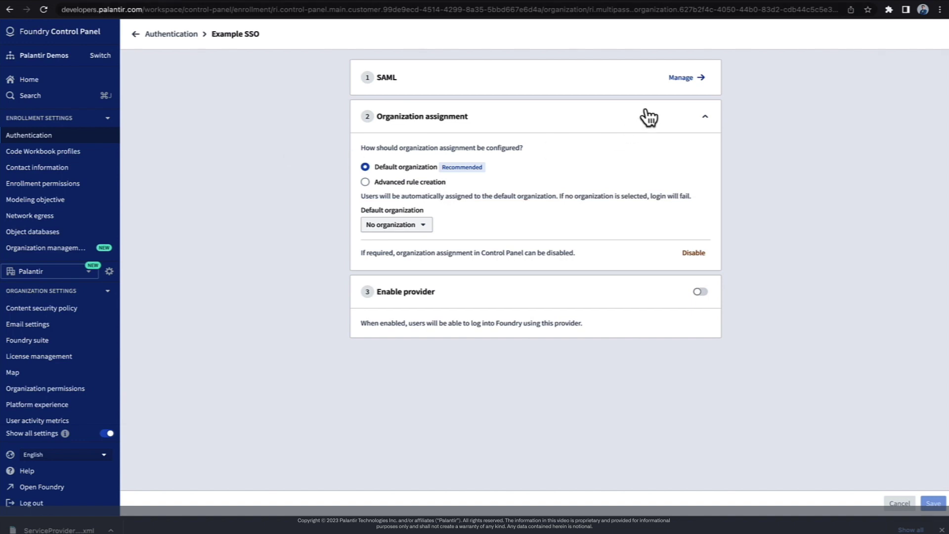
# In Example SSO's SAML settings, upload ExampleSSOIdentityProviderMetadata.xml from example_config as identity provider metadata
pyautogui.click(682, 78)
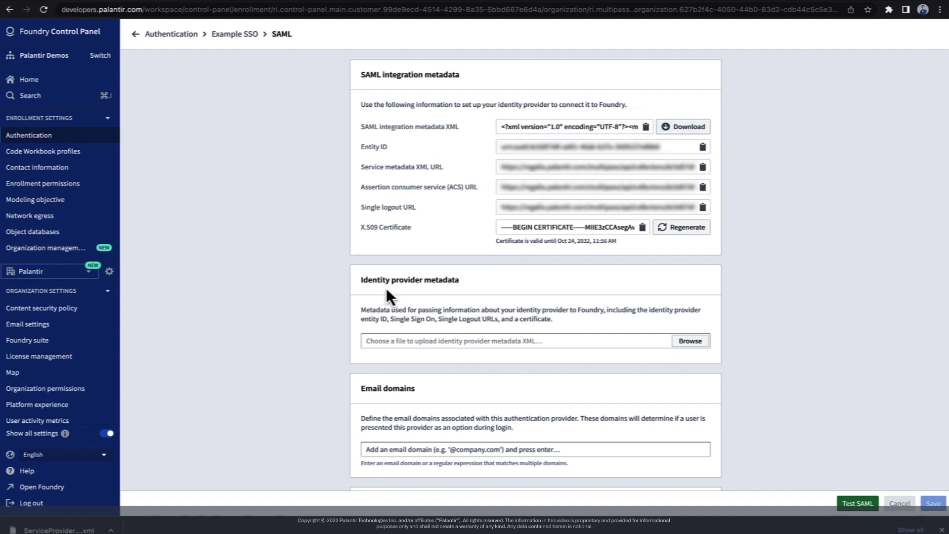
pyautogui.scroll(-2, 349, 283)
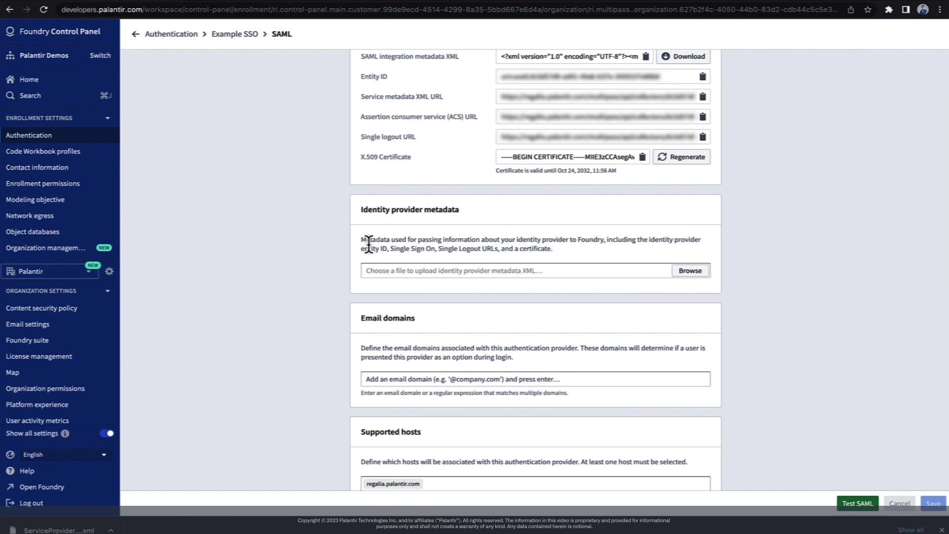
pyautogui.click(691, 270)
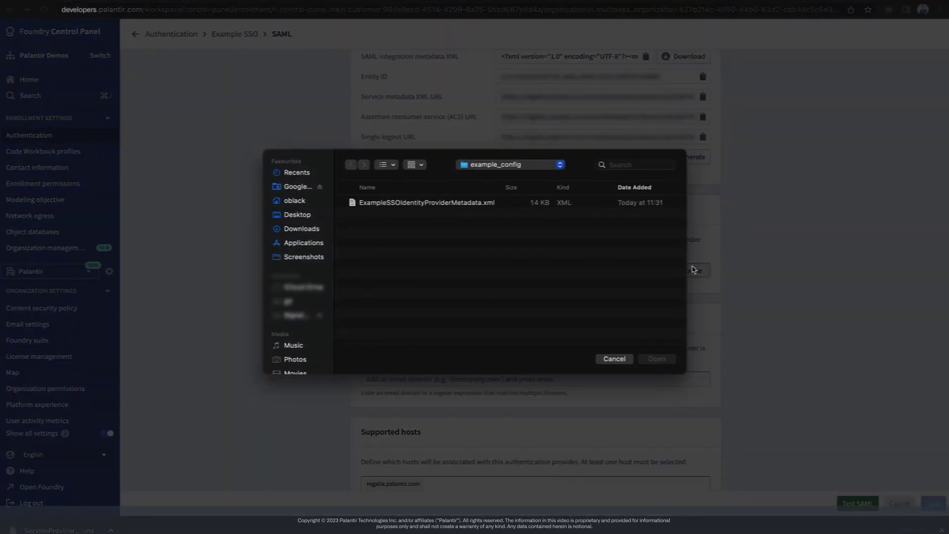
pyautogui.doubleClick(444, 204)
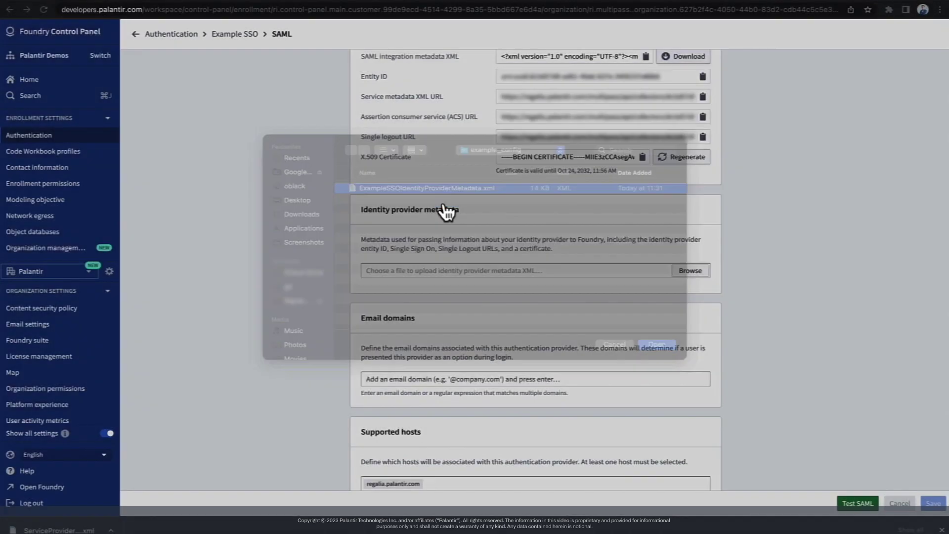
pyautogui.scroll(-2, 320, 258)
pyautogui.scroll(-3, 319, 256)
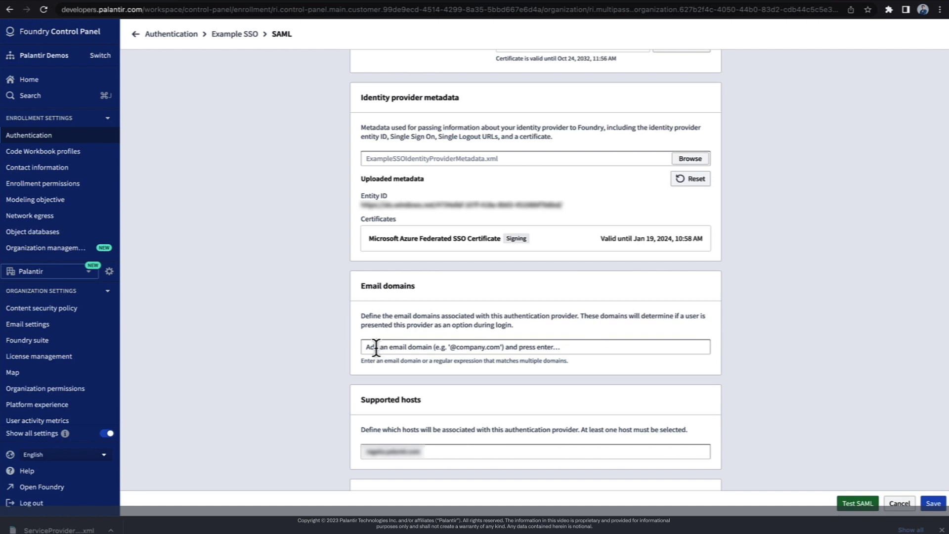
pyautogui.click(376, 347)
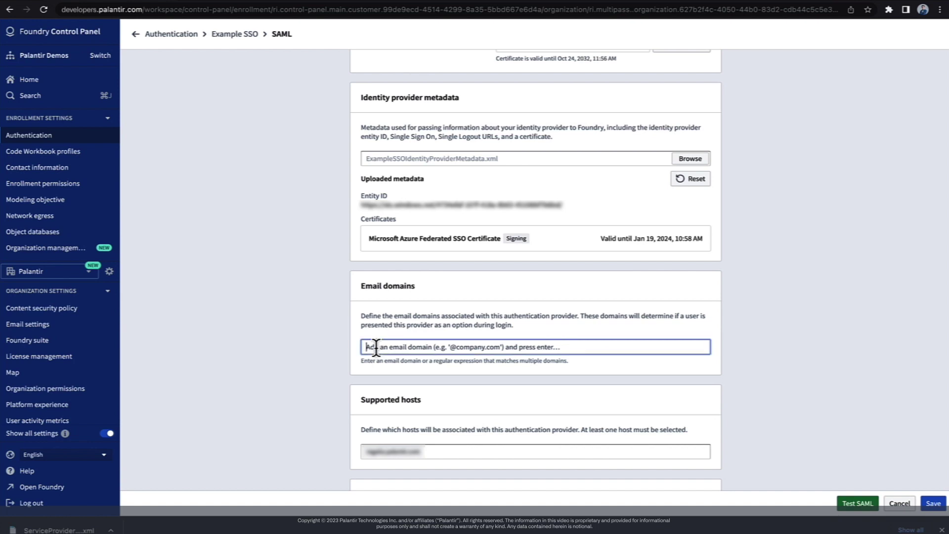
pyautogui.write('@e')
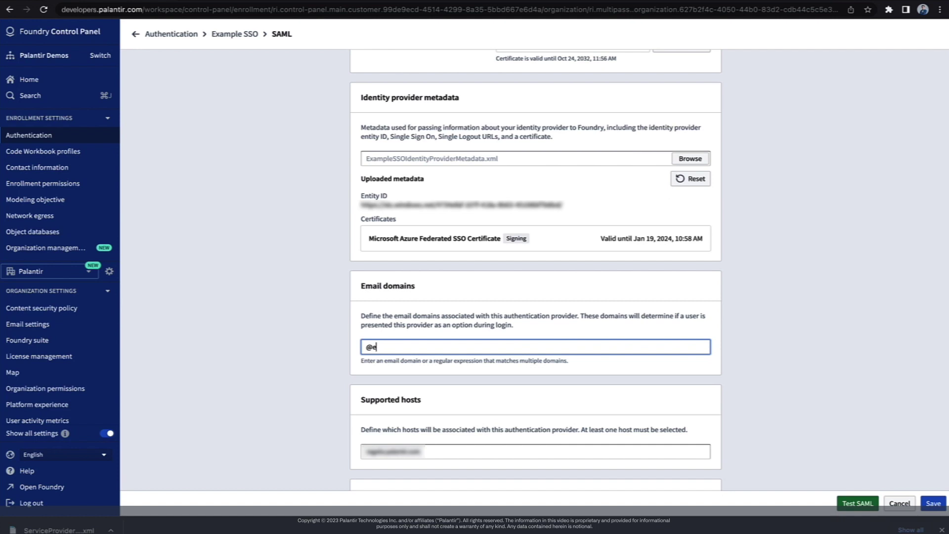
pyautogui.write('xample.com')
pyautogui.press('Return')
pyautogui.scroll(-1, 305, 345)
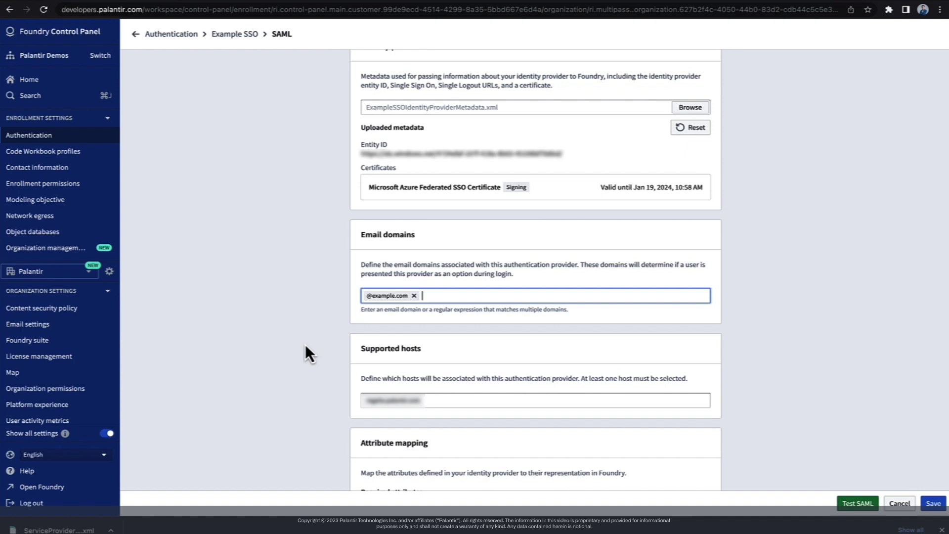
pyautogui.scroll(-1, 305, 345)
pyautogui.scroll(-1, 305, 345)
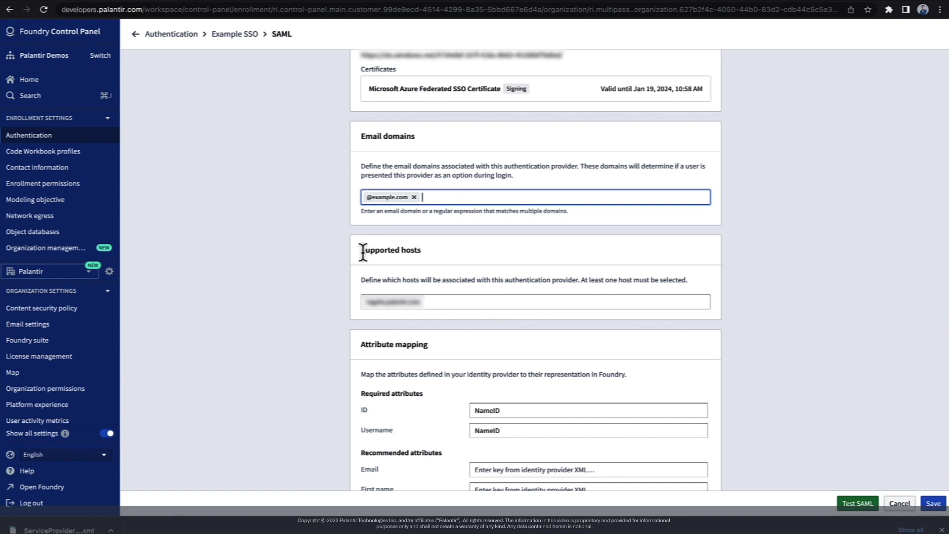
pyautogui.scroll(-3, 237, 223)
pyautogui.press('Tab')
pyautogui.press('Tab')
pyautogui.press('Tab')
pyautogui.press('Tab')
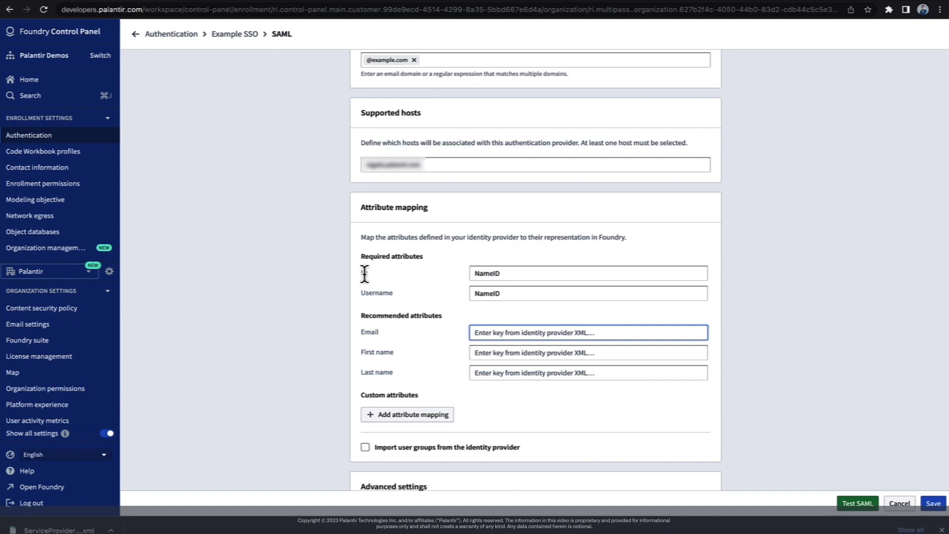
# Map Email to the email attribute and turn on importing user groups
pyautogui.write('email')
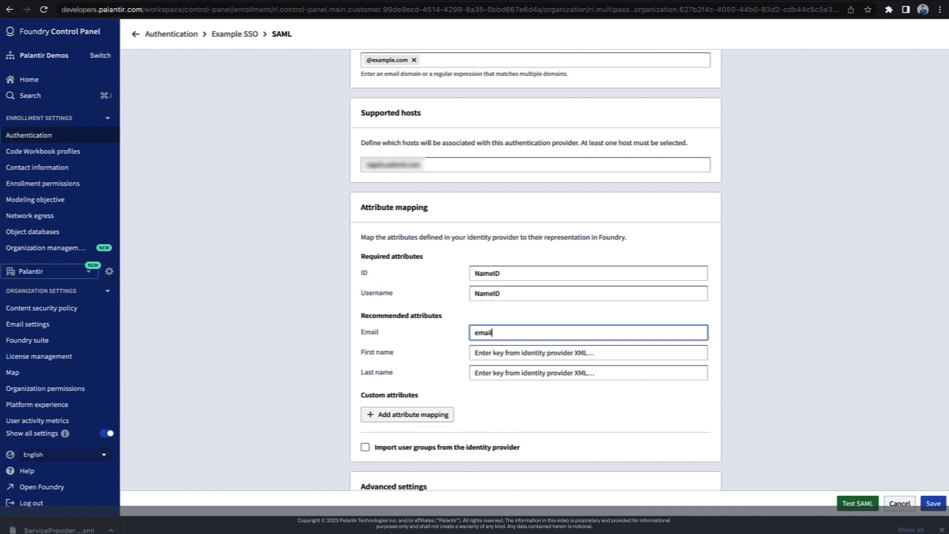
pyautogui.click(399, 414)
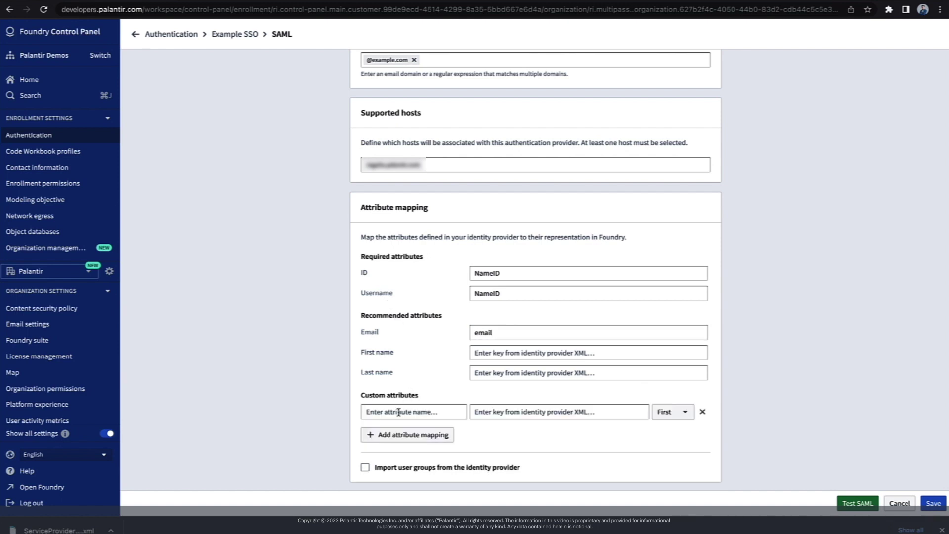
pyautogui.scroll(-1, 299, 356)
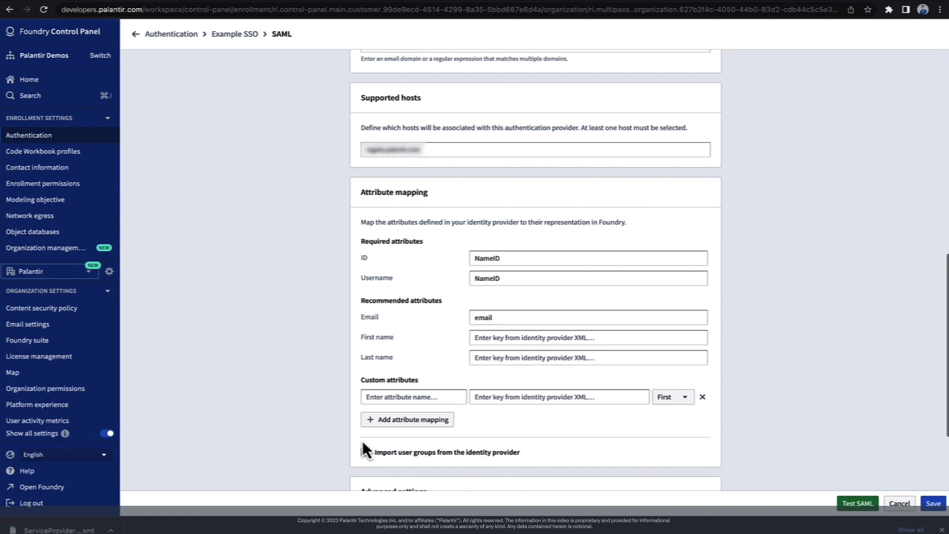
pyautogui.click(366, 452)
pyautogui.scroll(-2, 292, 374)
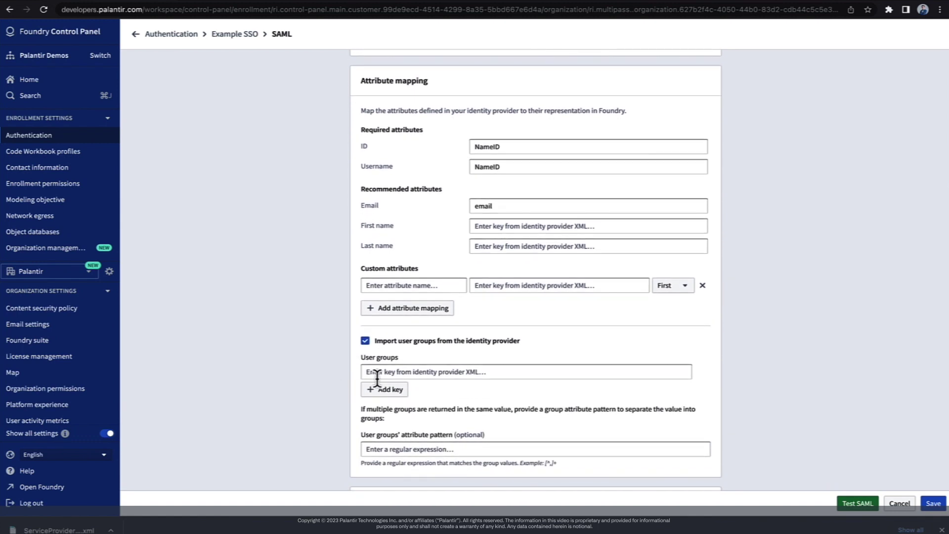
# Set the user groups key to 'groups' and save the SAML configuration
pyautogui.click(379, 375)
pyautogui.write('gro')
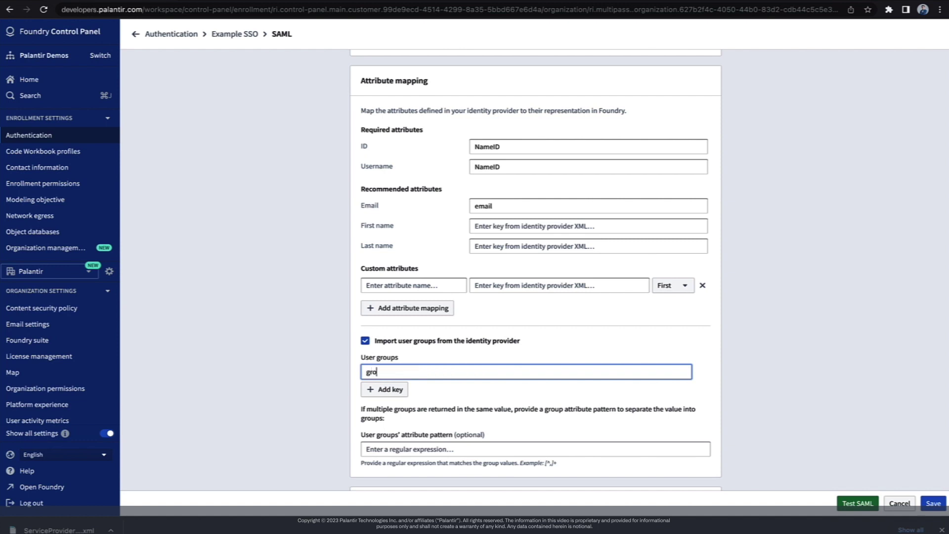
pyautogui.write('ups')
pyautogui.click(335, 379)
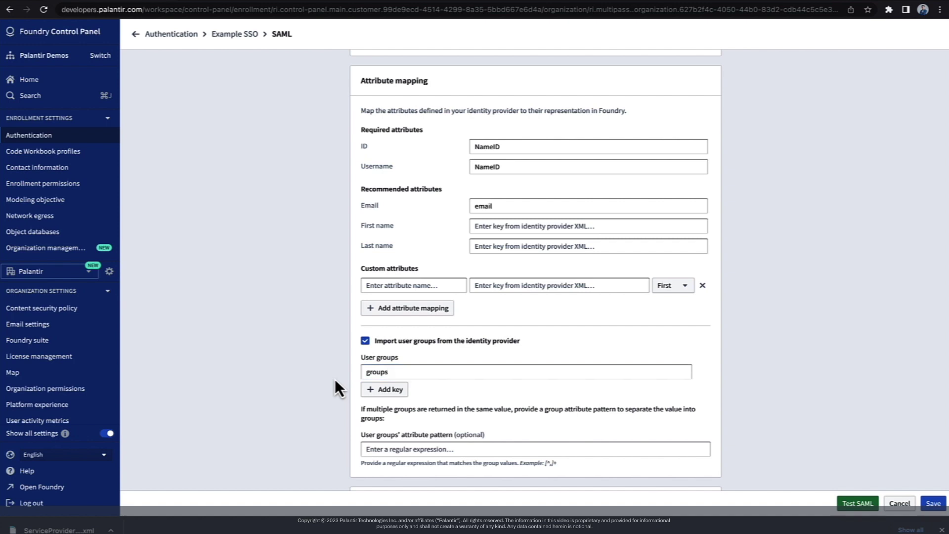
pyautogui.click(933, 503)
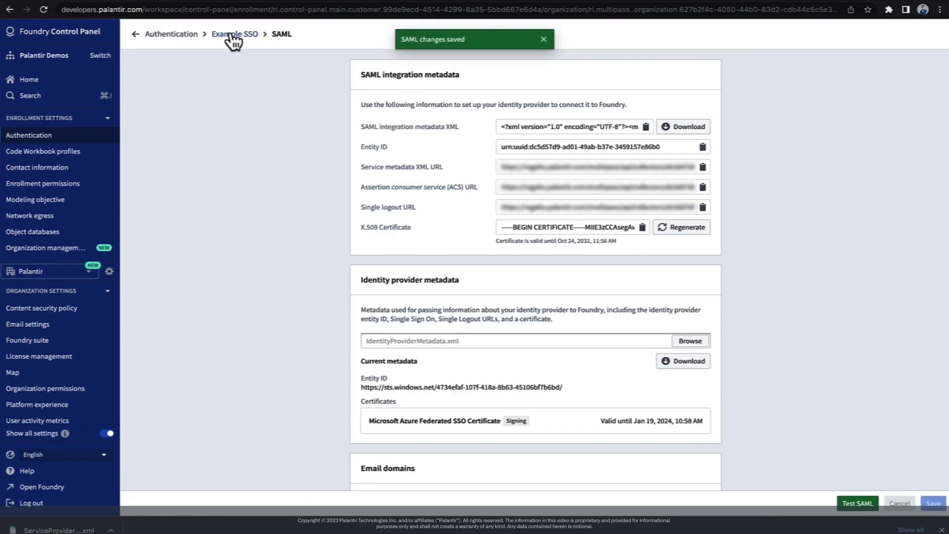
# Return to the Example SSO overview and turn on Enable provider
pyautogui.click(232, 35)
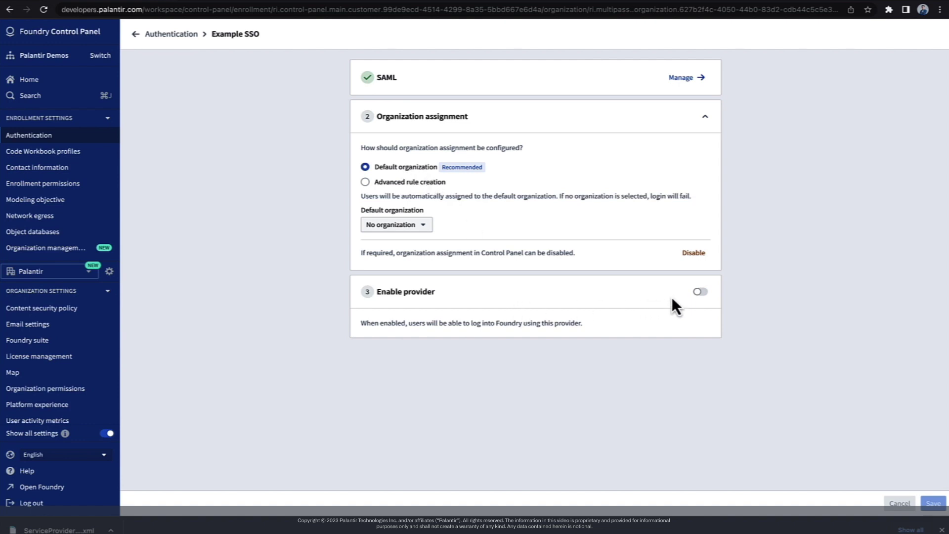
pyautogui.click(700, 292)
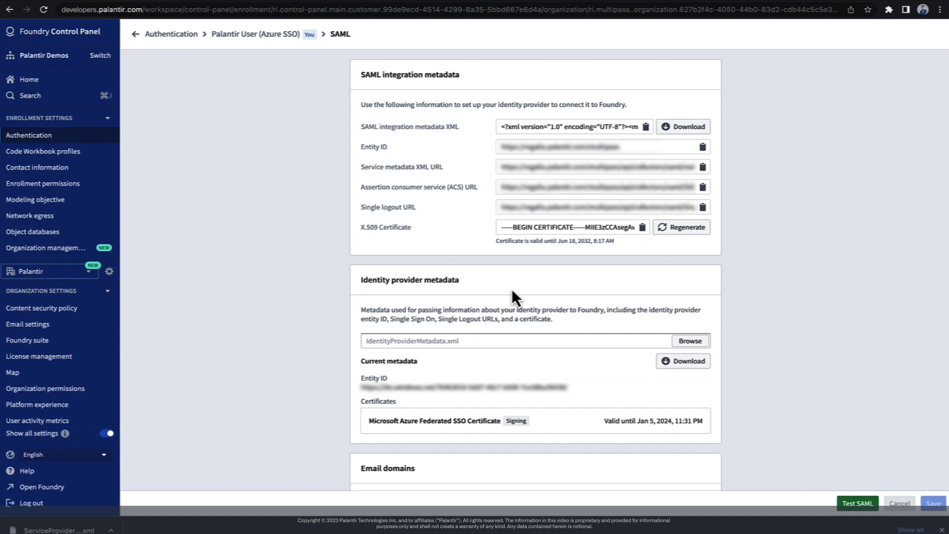
# Create a SAML login test with the default name 27/10/2022 12:07:13 and copy its login URL
pyautogui.click(859, 504)
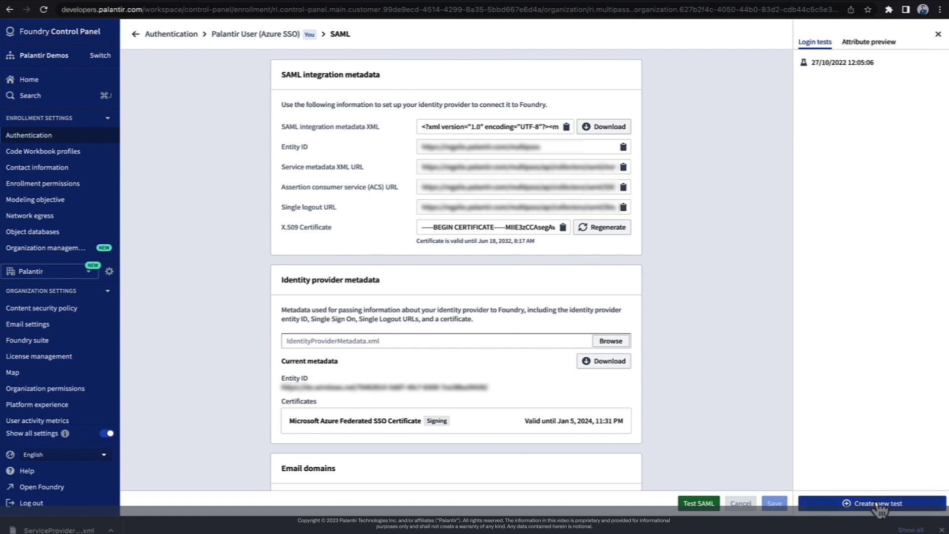
pyautogui.click(879, 504)
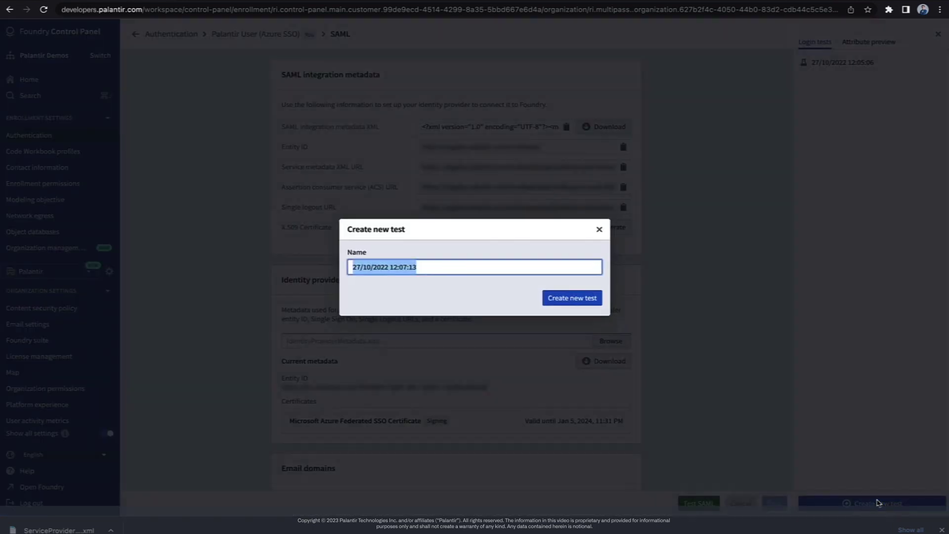
pyautogui.click(568, 297)
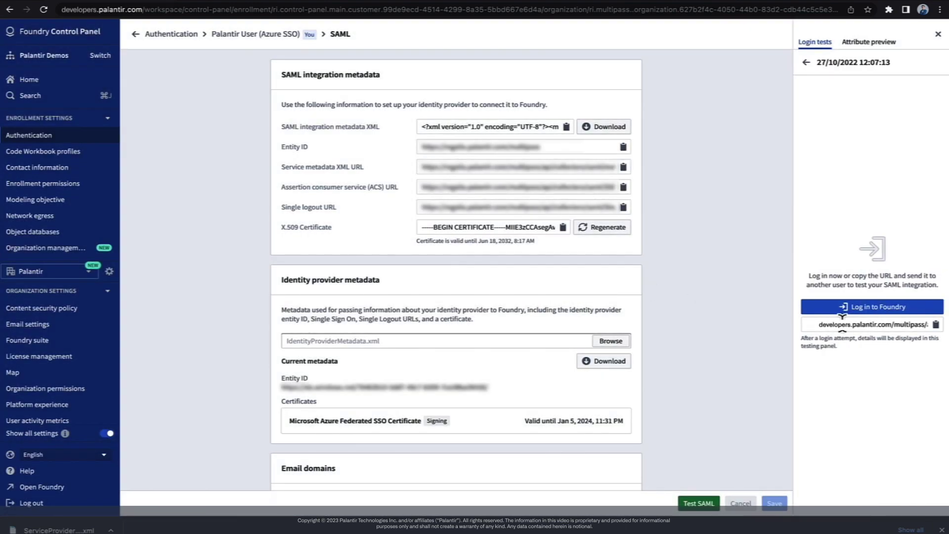
pyautogui.click(935, 325)
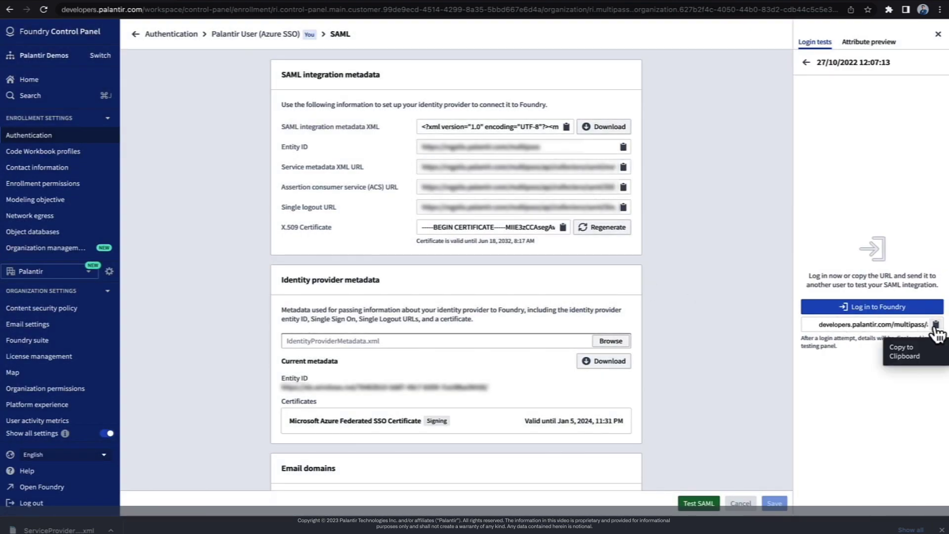
# Run the test login to Foundry, signing in with the first listed account
pyautogui.click(903, 309)
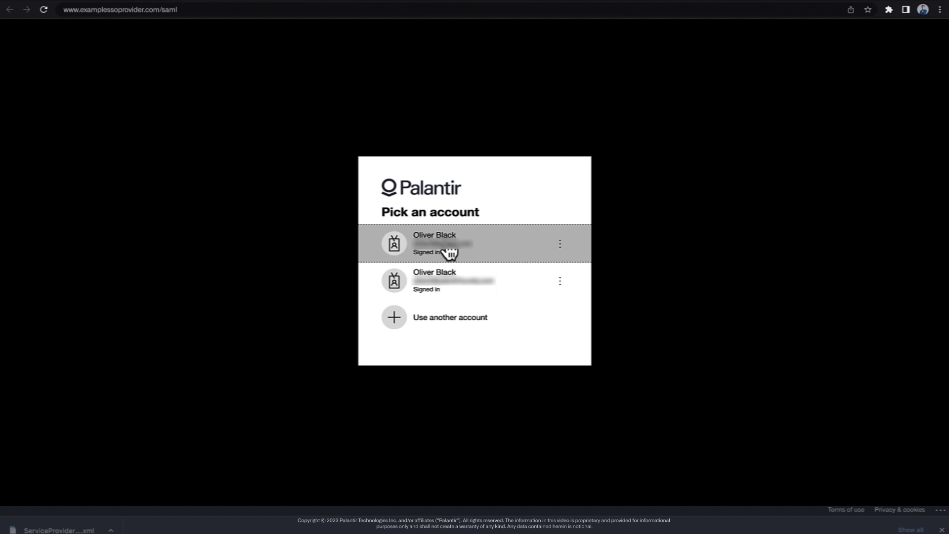
pyautogui.click(479, 236)
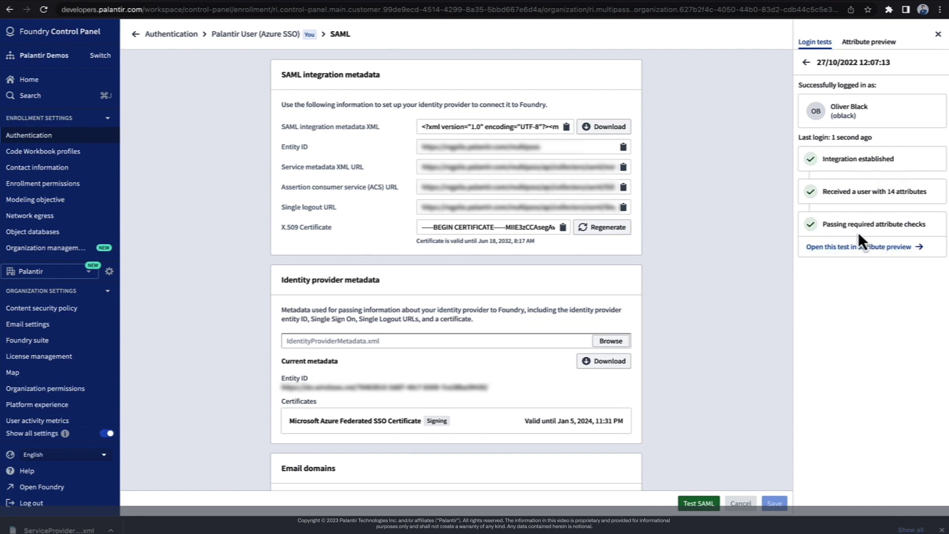
# Open the test in attribute preview and reveal its 9 unmapped attributes
pyautogui.click(868, 247)
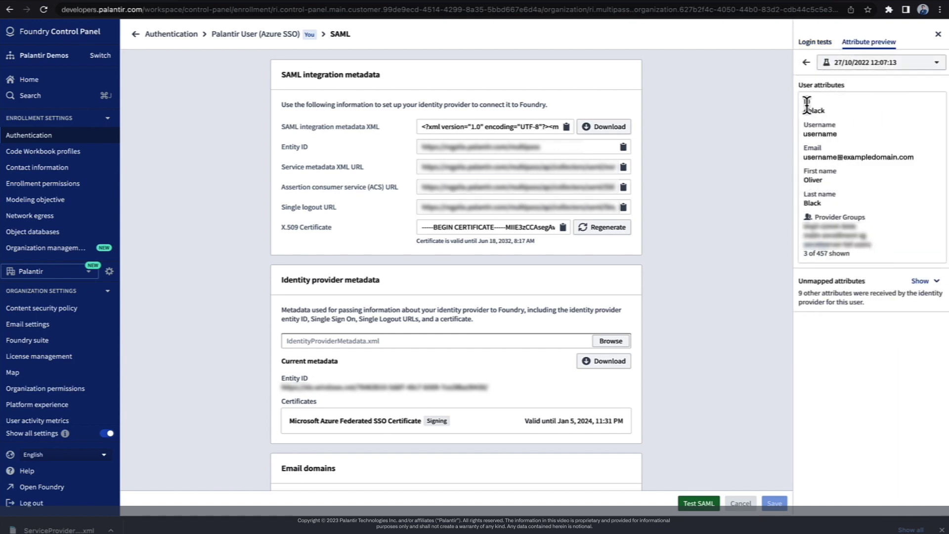
pyautogui.moveTo(806, 105); pyautogui.dragTo(922, 292)
pyautogui.click(920, 282)
pyautogui.scroll(-3, 881, 279)
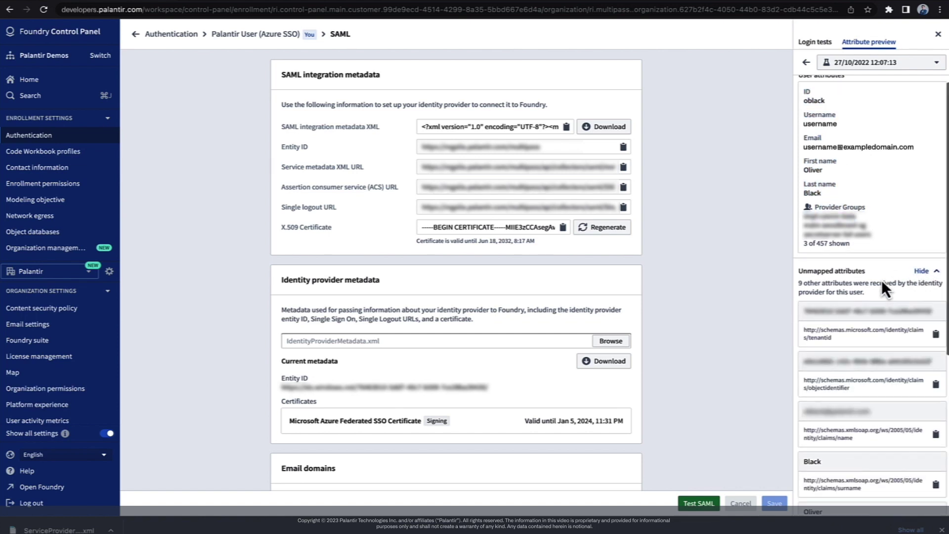
pyautogui.scroll(-4, 882, 279)
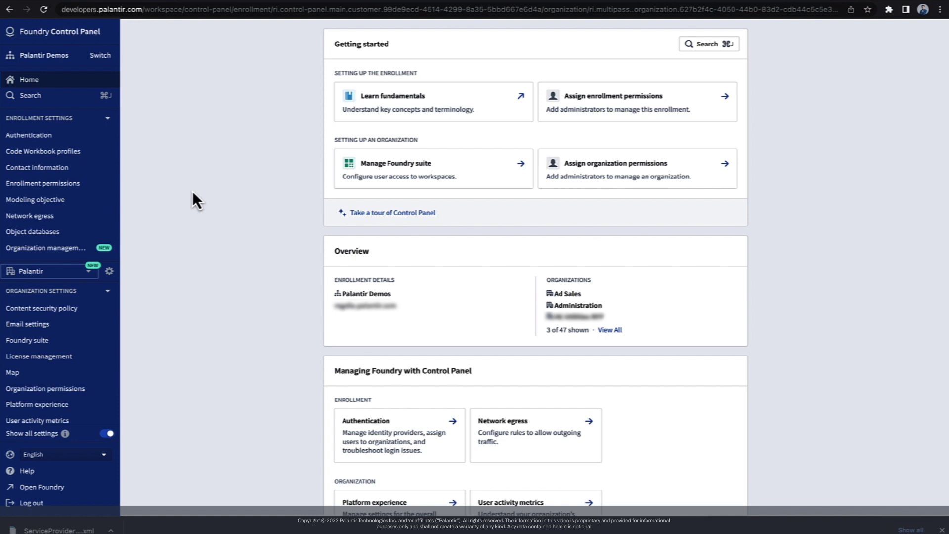
# Open the Help documentation and go to Authentication > Overview
pyautogui.click(60, 470)
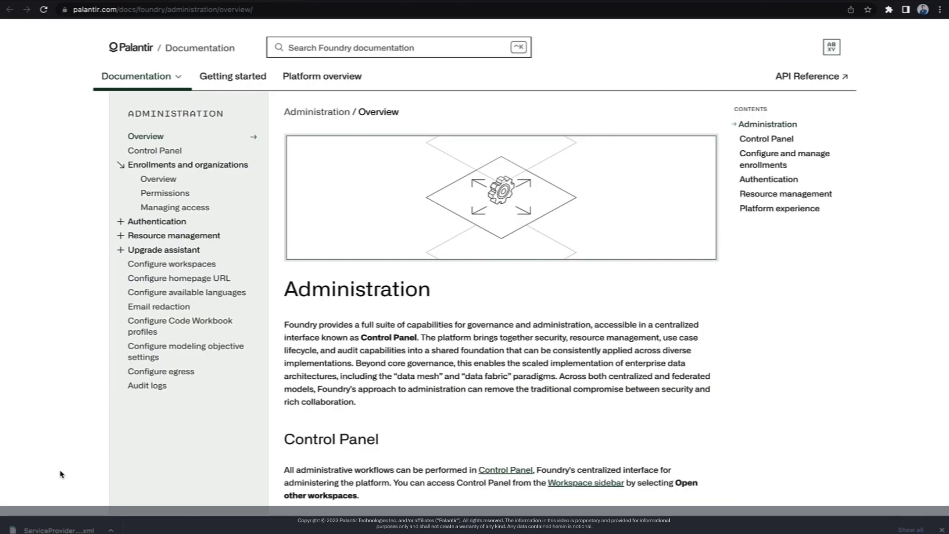
pyautogui.click(155, 222)
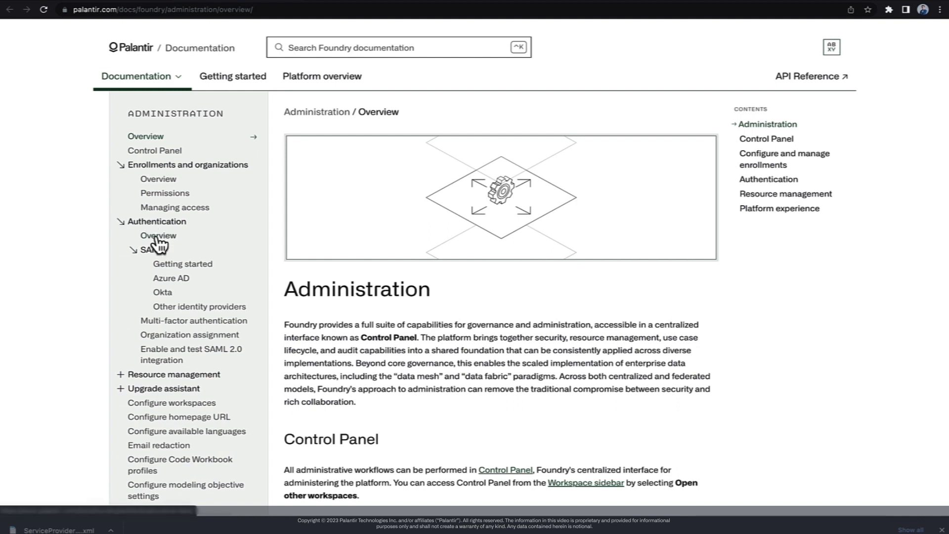
pyautogui.click(157, 239)
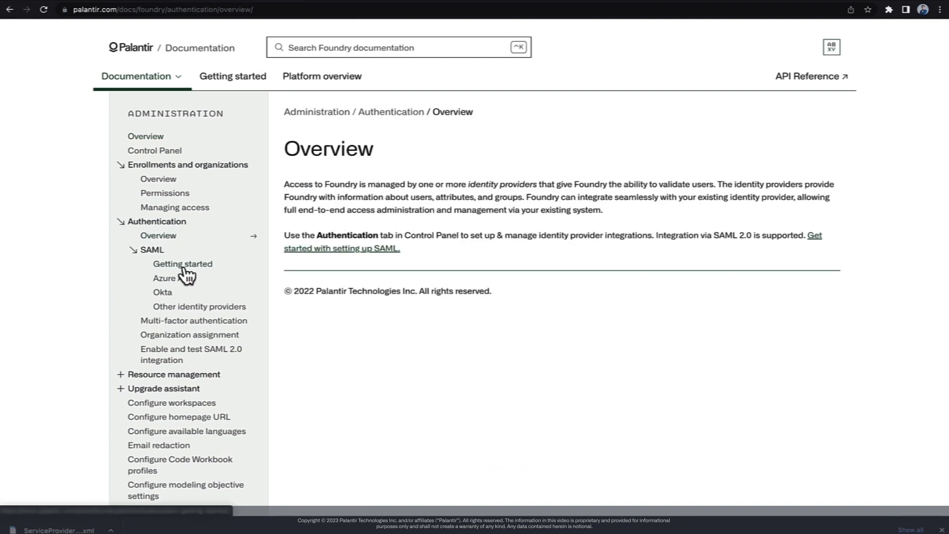